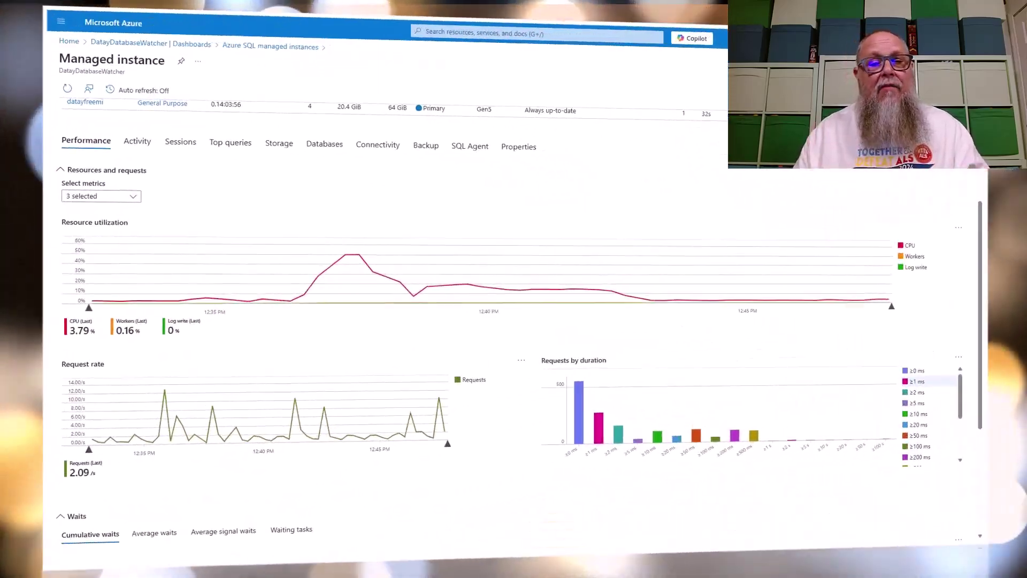
Inspect the 50.23% CPU peak on the managed instance's resource utilization chart
{"action": "mouse_move", "coordinate": [309, 236]}
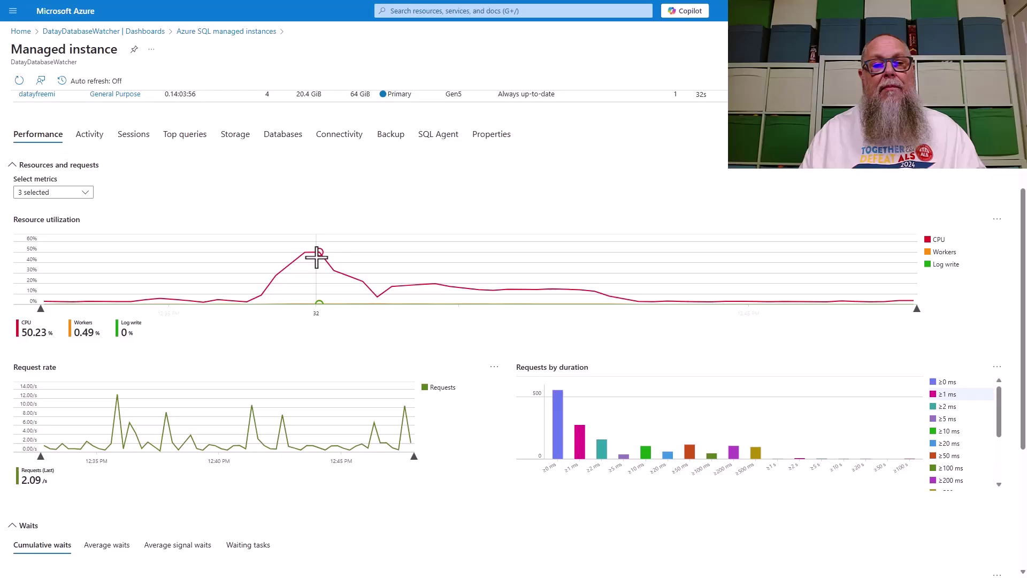
List the top queries by CPU and view the first query's full SQL text
{"action": "left_click", "coordinate": [189, 142]}
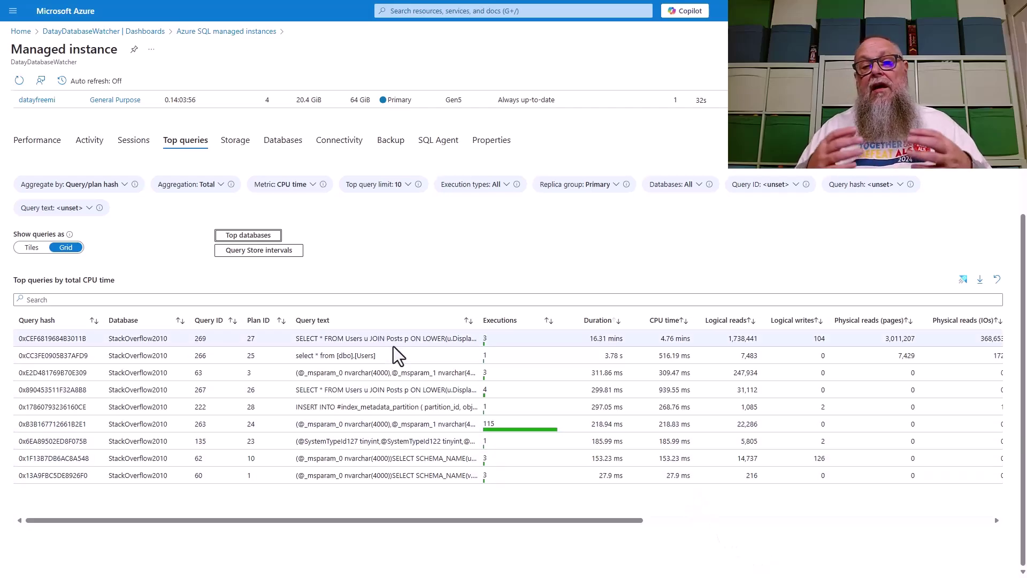
{"action": "mouse_move", "coordinate": [392, 337]}
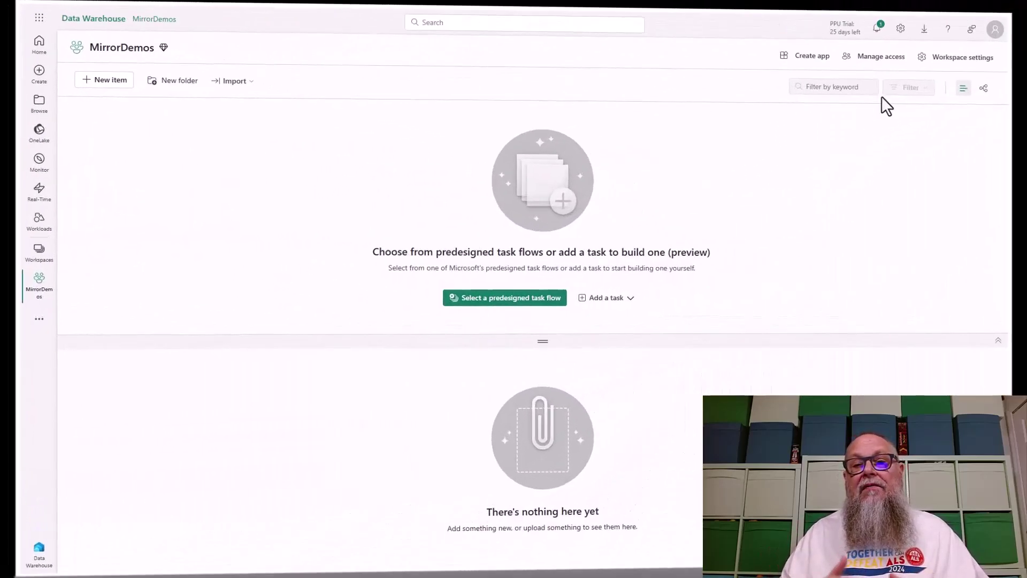
Filter the Fabric admin portal tenant settings by 'AP' and browse the API settings
{"action": "left_click", "coordinate": [912, 18]}
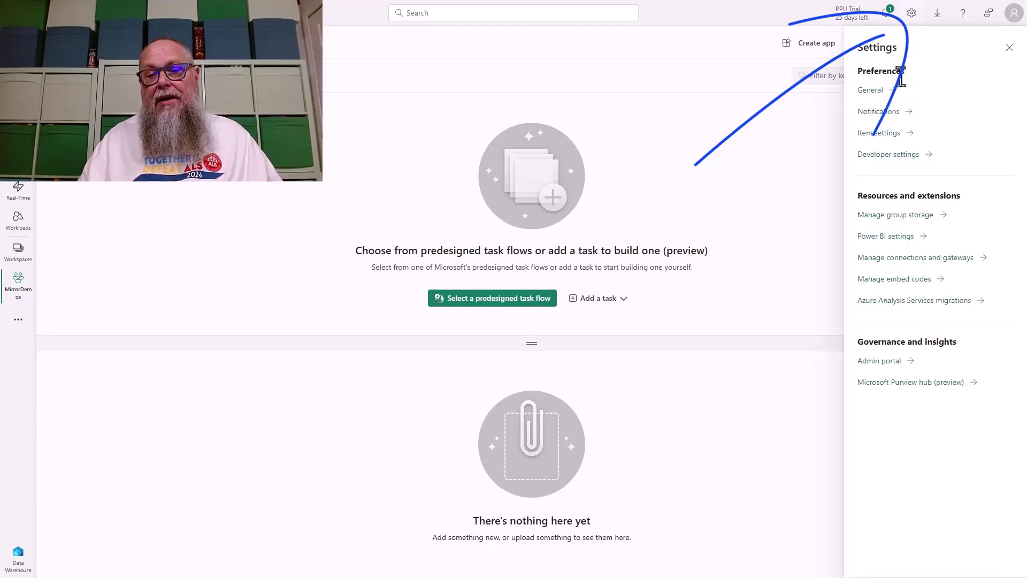
{"action": "left_click", "coordinate": [892, 363]}
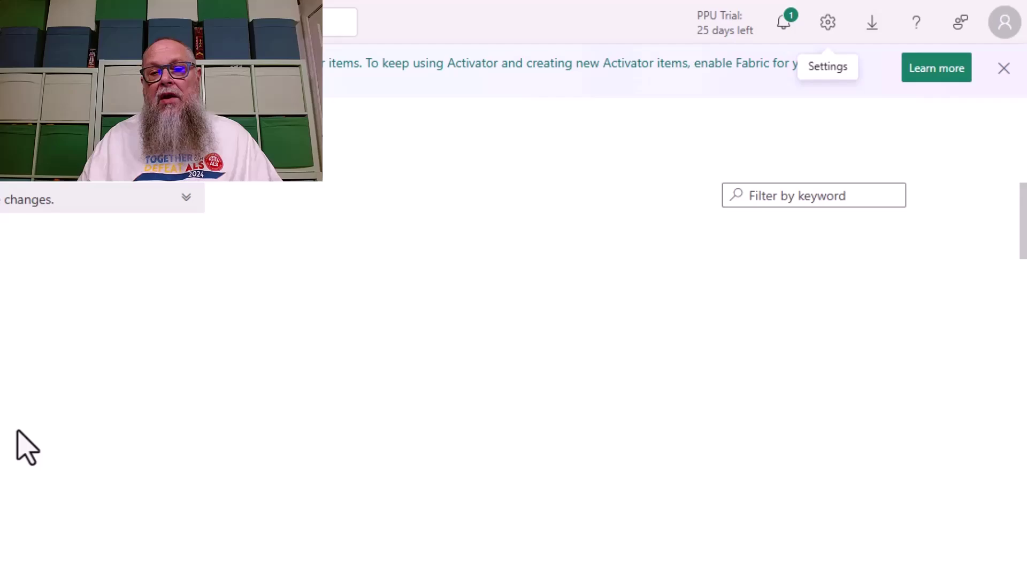
{"action": "left_click", "coordinate": [775, 200]}
{"action": "type", "text": "AP"}
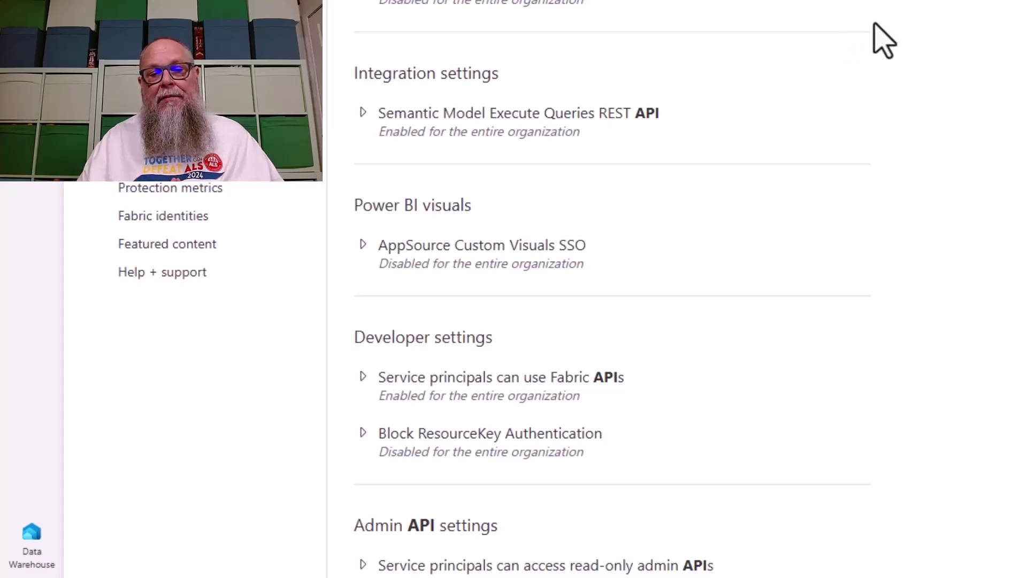
{"action": "scroll", "coordinate": [695, 342], "scroll_direction": "down", "scroll_amount": 5}
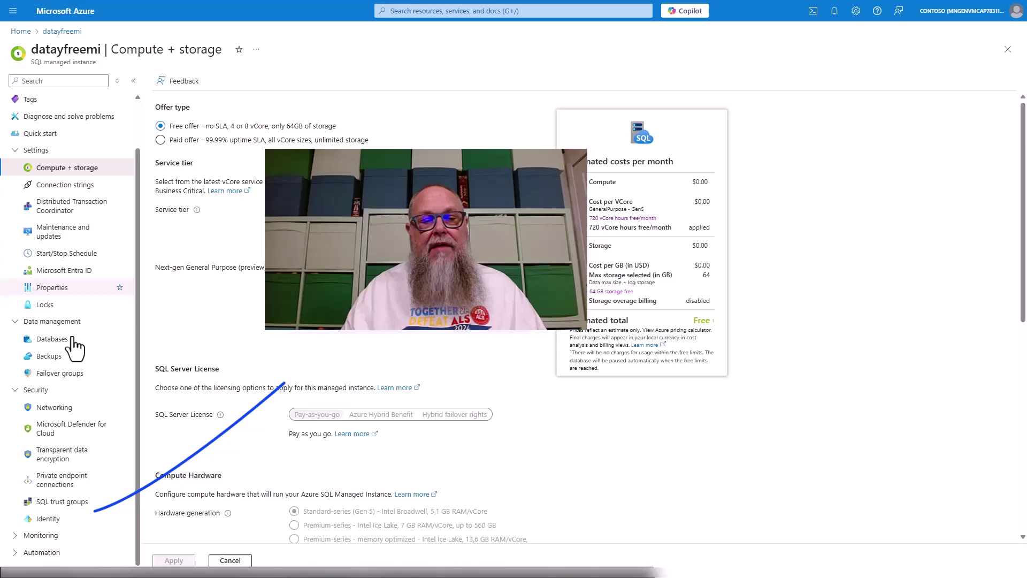
Open the Identity page under Security for the managed instance
{"action": "left_click", "coordinate": [28, 520]}
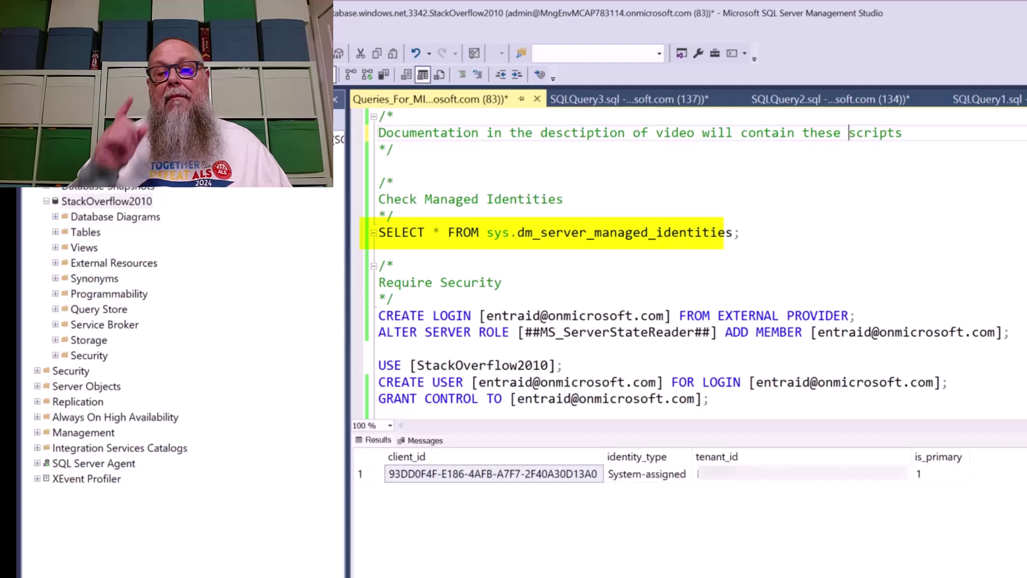
Select the sys.dm_server_managed_identities query and review its single system-assigned identity result
{"action": "left_click_drag", "start_coordinate": [784, 232], "coordinate": [367, 231]}
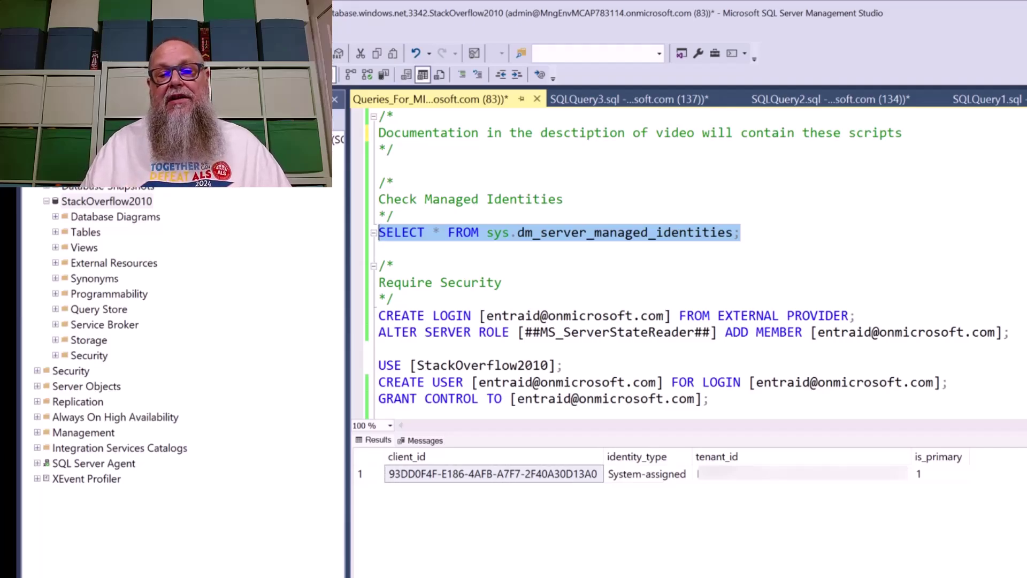
{"action": "scroll", "coordinate": [690, 257], "scroll_direction": "down", "scroll_amount": 2}
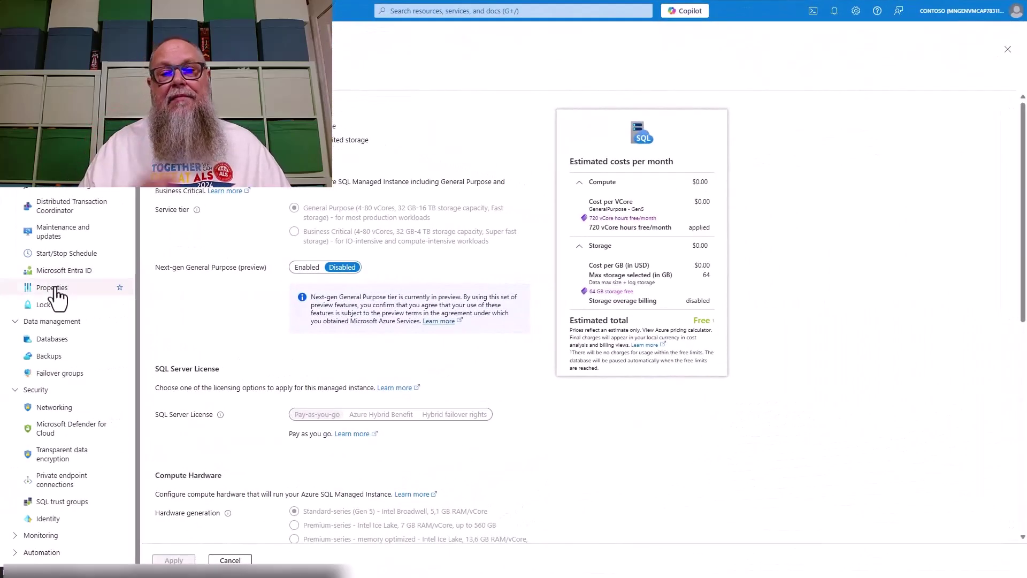
Open Maintenance and updates, showing the Always-up-to-date update policy
{"action": "left_click", "coordinate": [61, 240]}
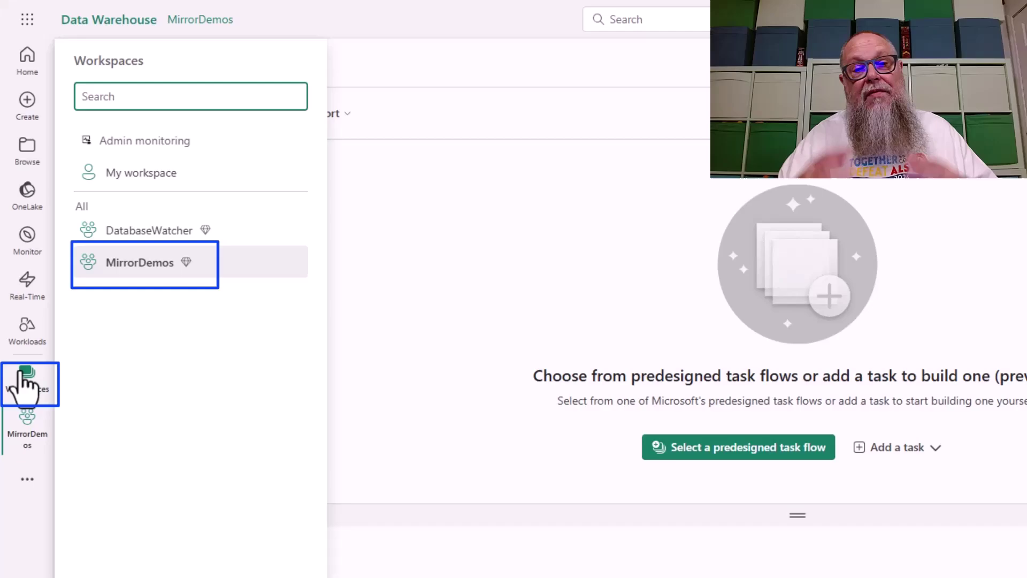
Create a new mirrored Azure SQL Managed Instance item in the MirrorDemos workspace
{"action": "left_click", "coordinate": [133, 262]}
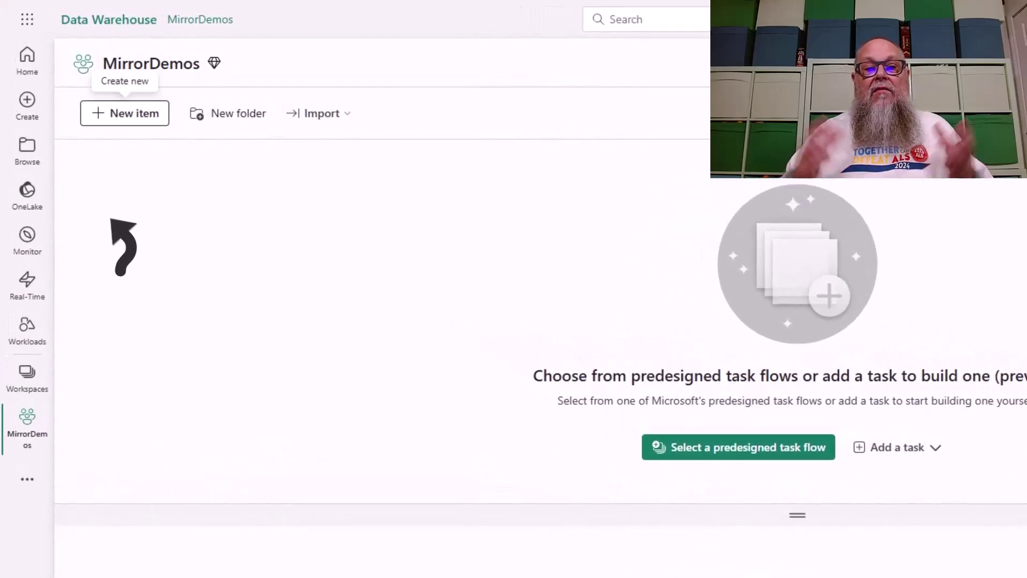
{"action": "left_click", "coordinate": [128, 115]}
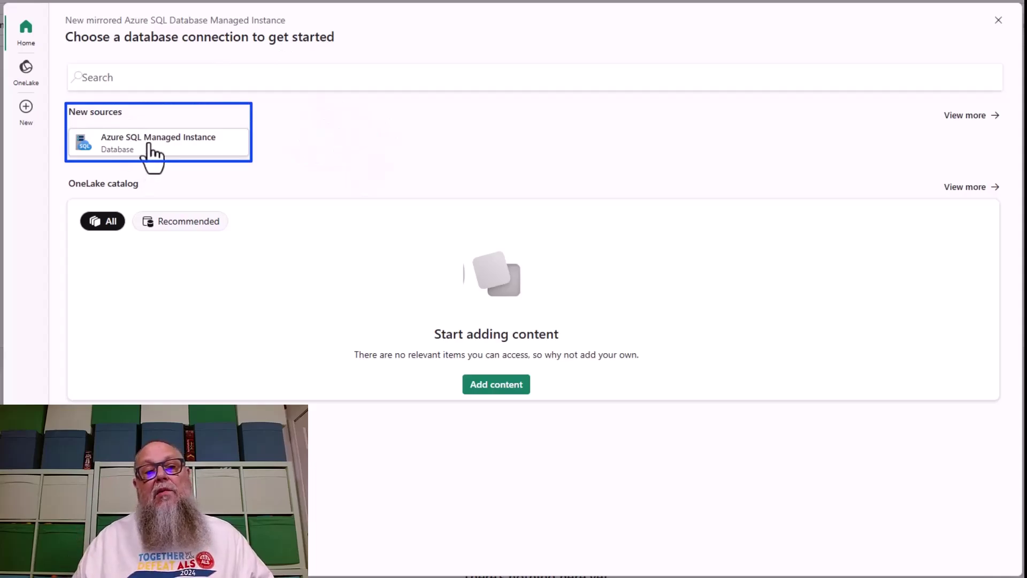
{"action": "left_click", "coordinate": [149, 145]}
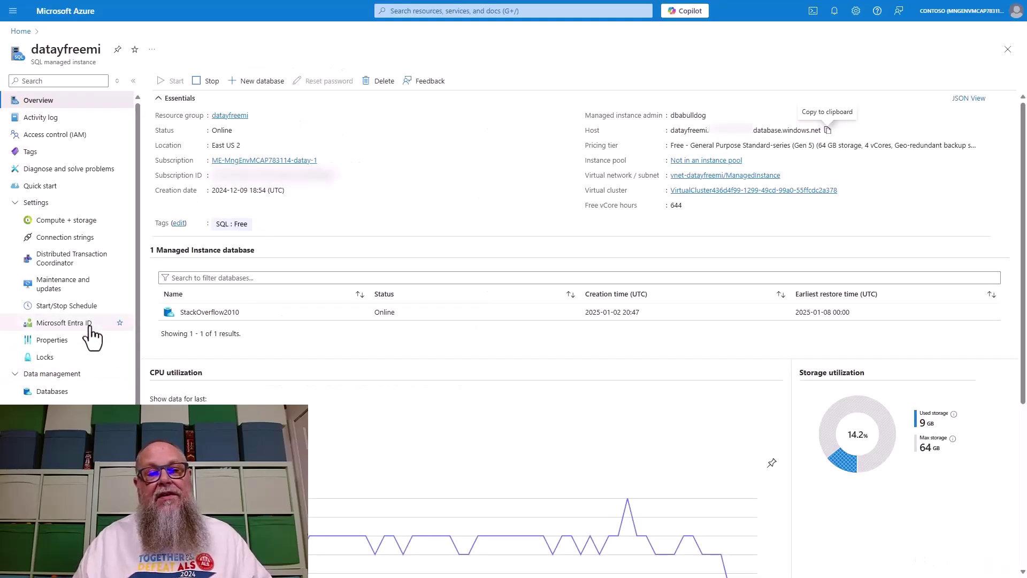
Copy the server address from the public endpoint connection string (port 3342)
{"action": "scroll", "coordinate": [91, 369], "scroll_direction": "down", "scroll_amount": 1}
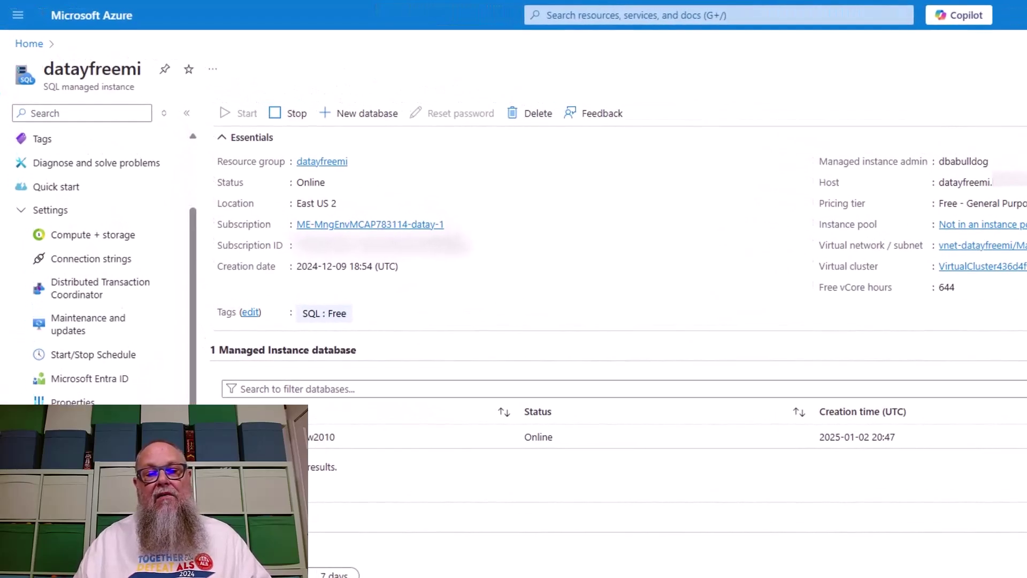
{"action": "left_click", "coordinate": [94, 260]}
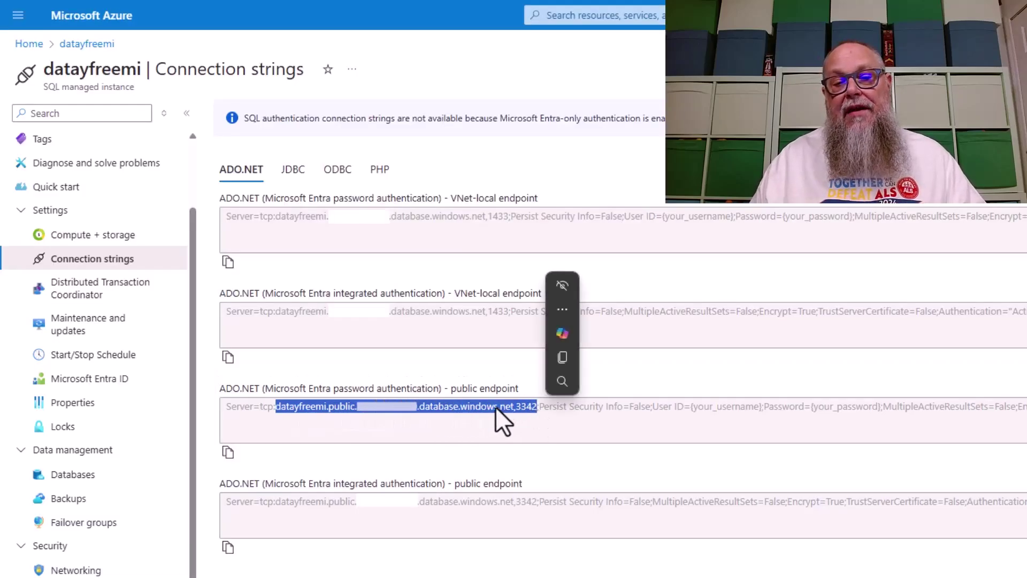
{"action": "right_click", "coordinate": [497, 408]}
{"action": "left_click", "coordinate": [546, 424]}
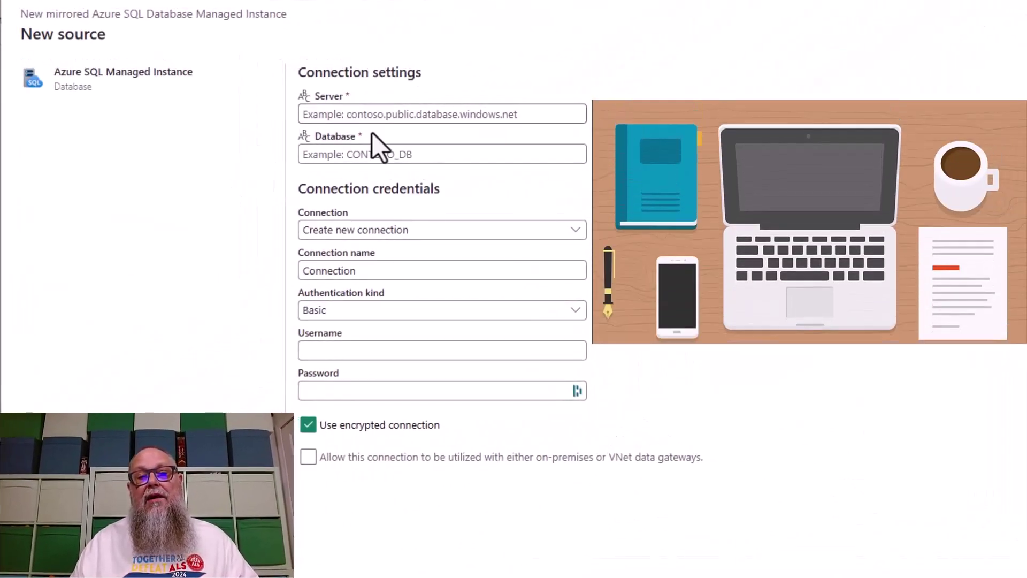
Paste the public endpoint server address and enter StackOverflow2010 as the database
{"action": "left_click", "coordinate": [385, 113]}
{"action": "key", "text": "ctrl+v"}
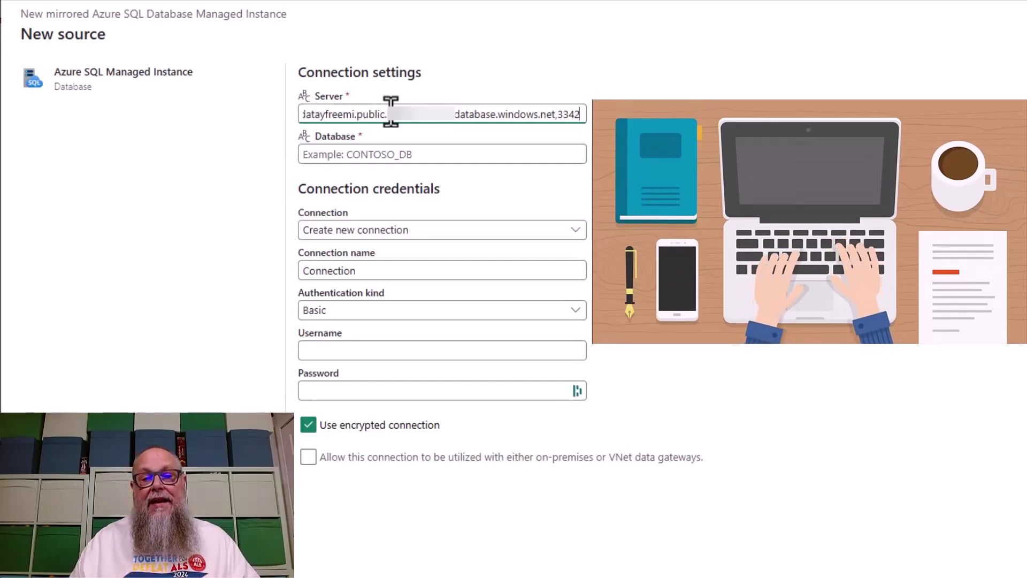
{"action": "left_click", "coordinate": [368, 155]}
{"action": "type", "text": "StackOve"}
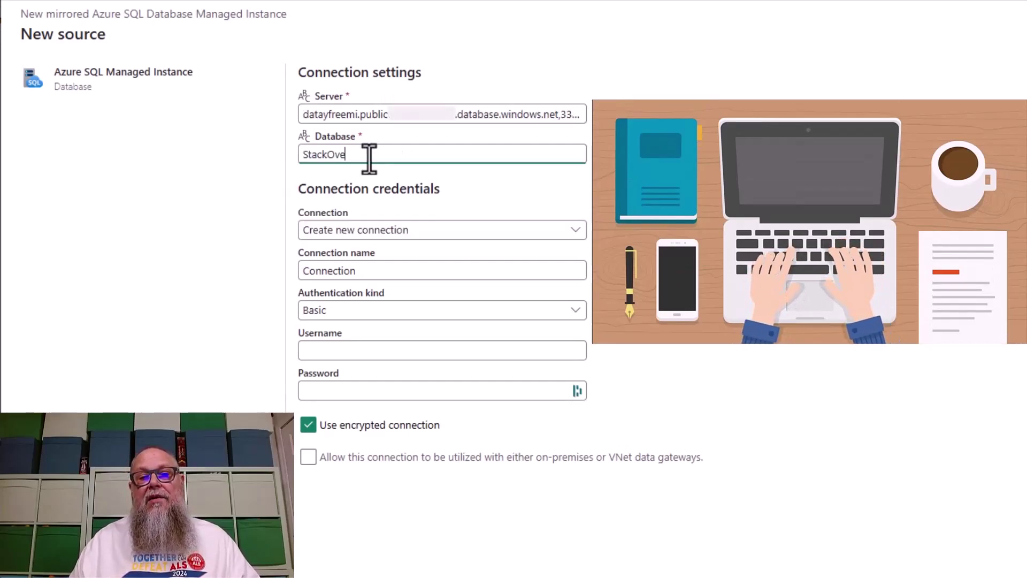
{"action": "type", "text": "rflow20"}
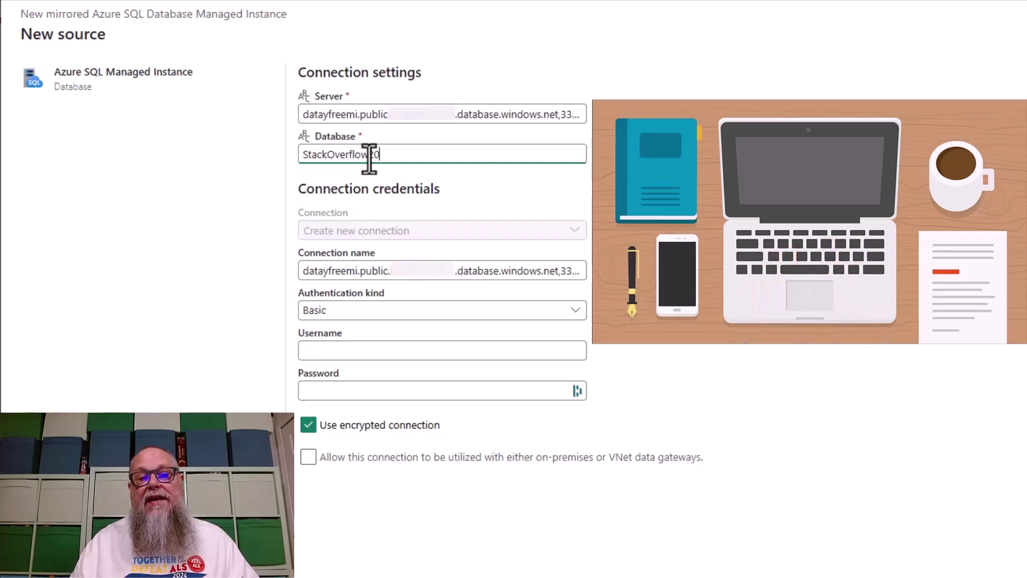
{"action": "type", "text": "10"}
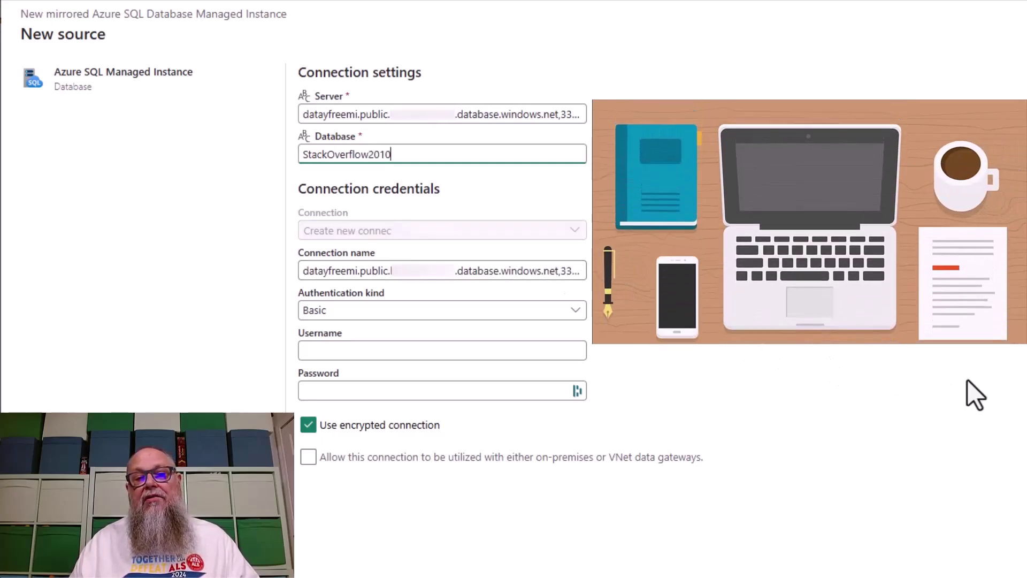
Set authentication to Organizational account and sign in
{"action": "left_click", "coordinate": [575, 312]}
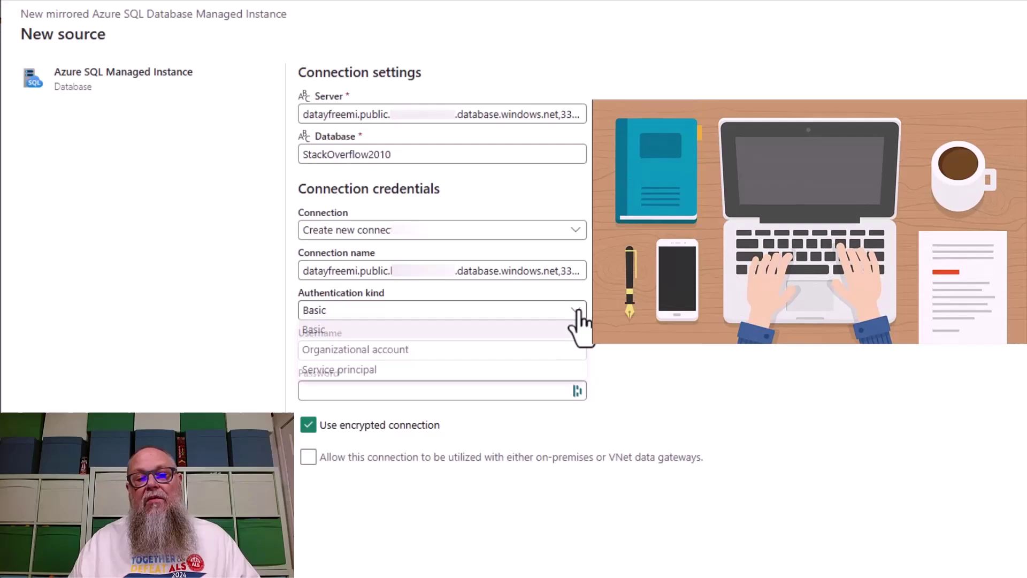
{"action": "left_click", "coordinate": [399, 352]}
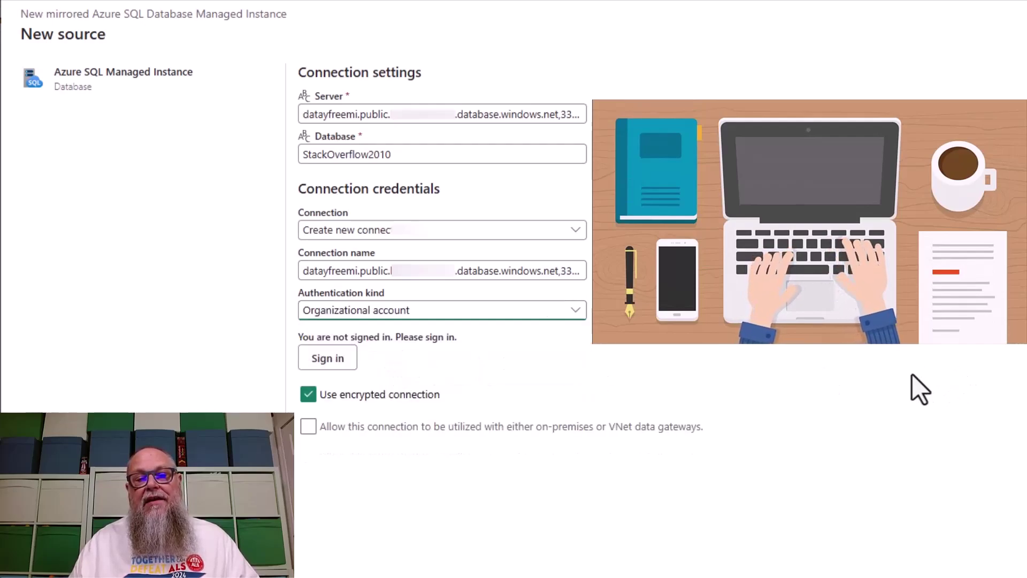
{"action": "left_click", "coordinate": [326, 357]}
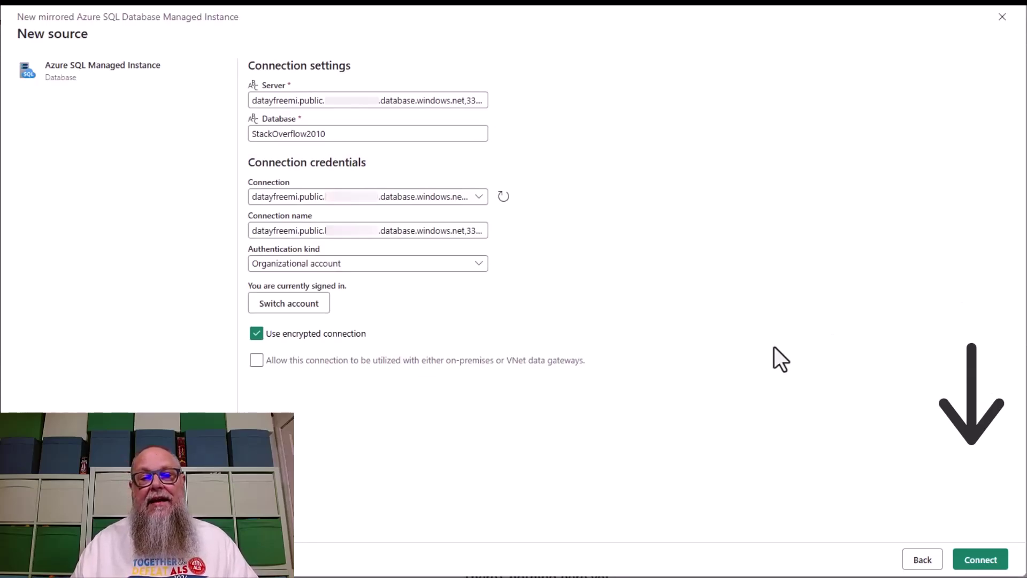
Connect to StackOverflow2010, with all nine dbo tables selected for mirroring
{"action": "left_click", "coordinate": [983, 559]}
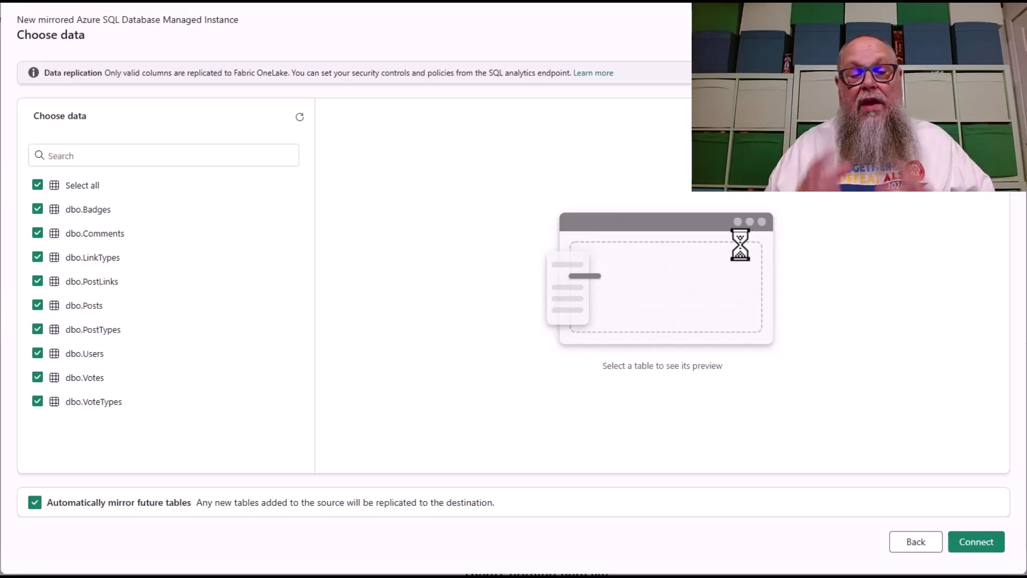
Accept all tables and create the StackOverflow2010 mirrored database in MirrorDemos
{"action": "left_click", "coordinate": [986, 550]}
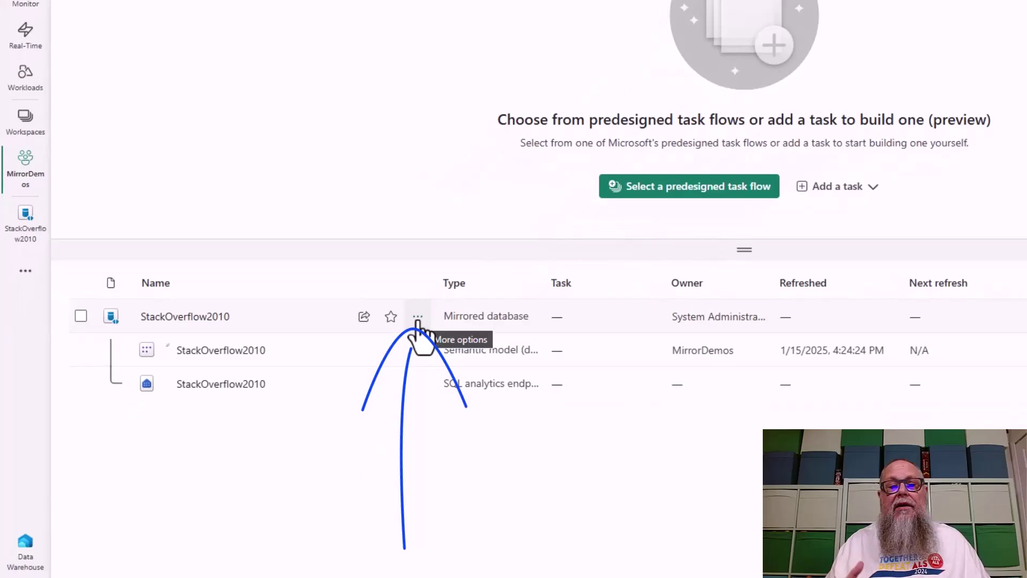
{"action": "left_click", "coordinate": [418, 317]}
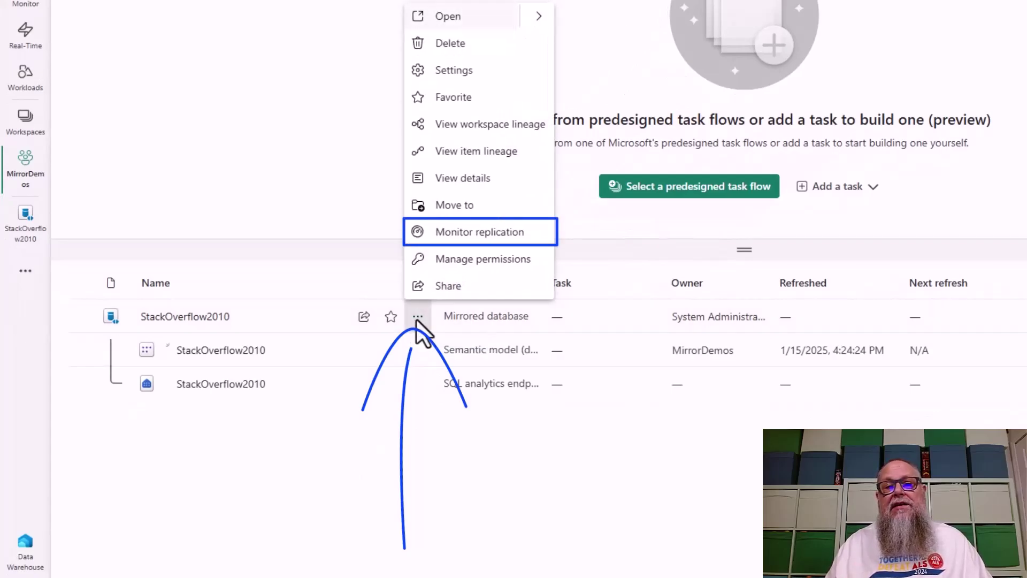
{"action": "left_click", "coordinate": [485, 233]}
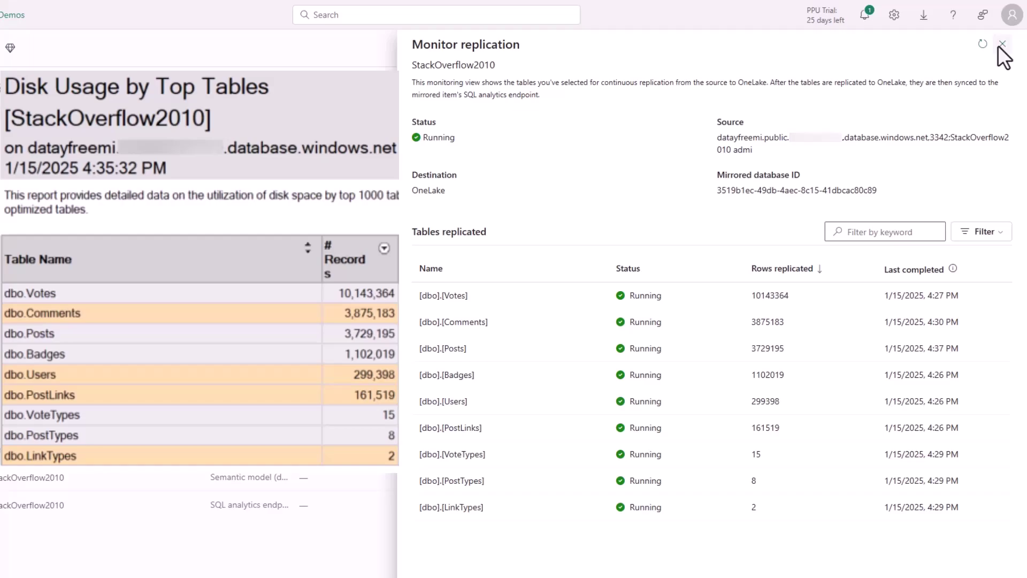
{"action": "left_click", "coordinate": [1001, 44]}
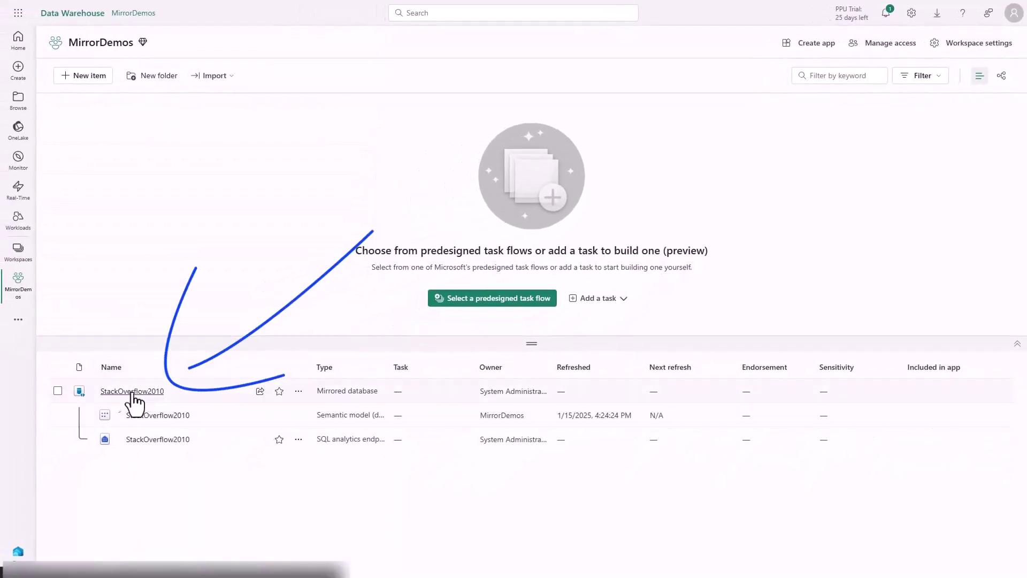
Open a T-SQL query editor on the StackOverflow2010 mirrored database
{"action": "left_click", "coordinate": [133, 391]}
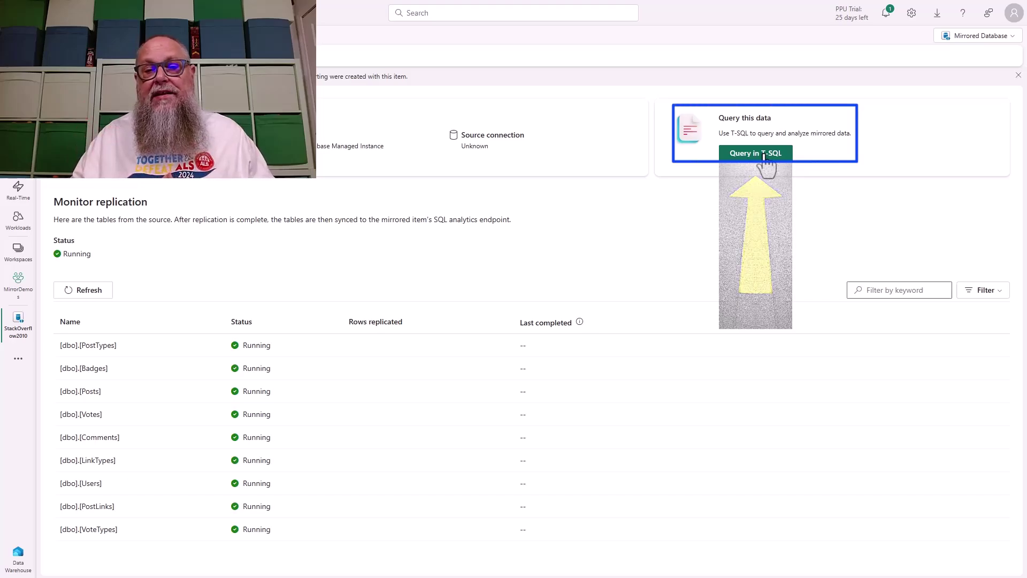
{"action": "left_click", "coordinate": [764, 156]}
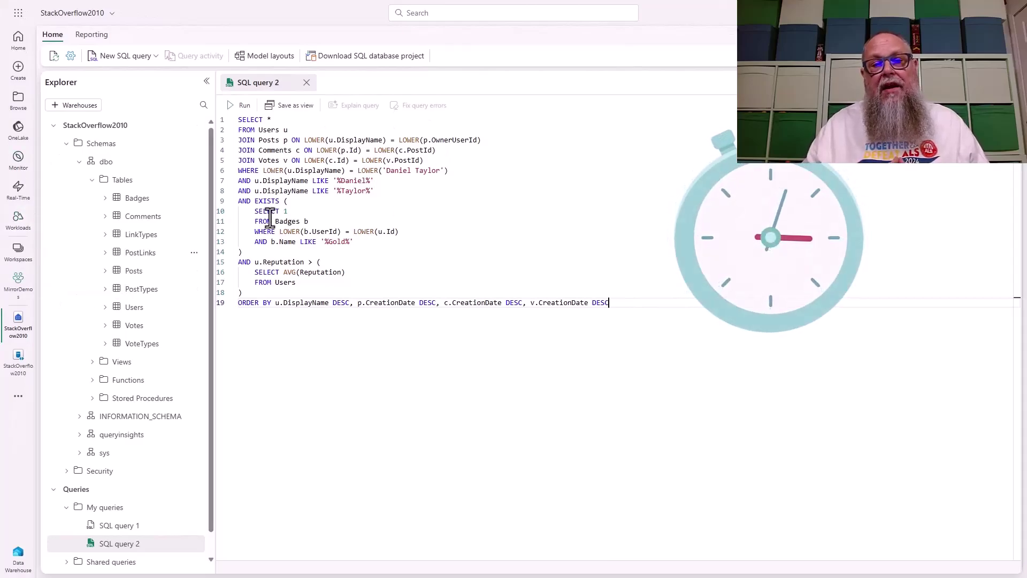
Run the Users–Posts–Comments–Votes join query, which returns 46 columns and 0 rows
{"action": "left_click", "coordinate": [236, 107]}
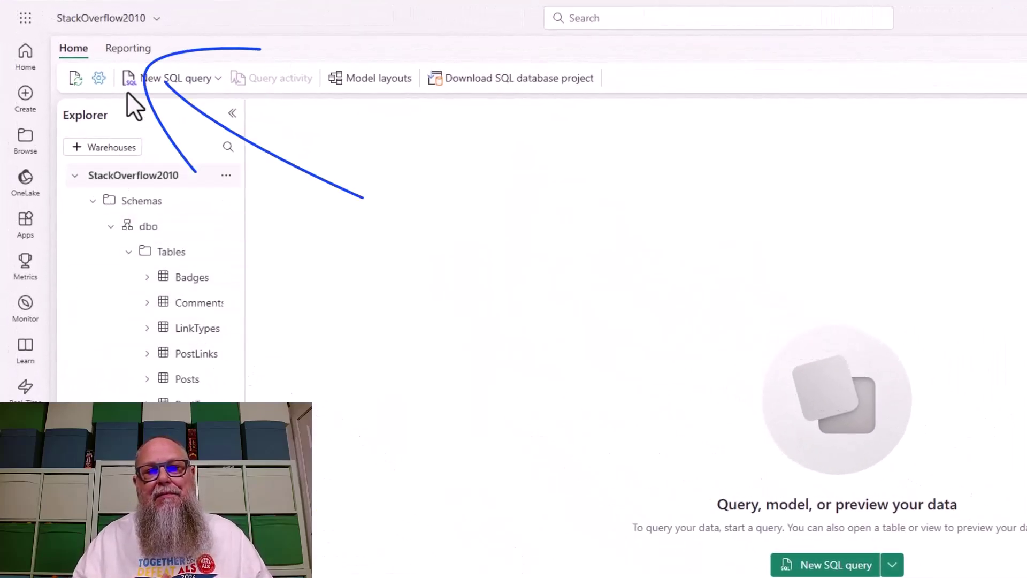
Create a blank Power BI report from the nine StackOverflow2010 tables and show the Copilot pane
{"action": "left_click", "coordinate": [117, 47]}
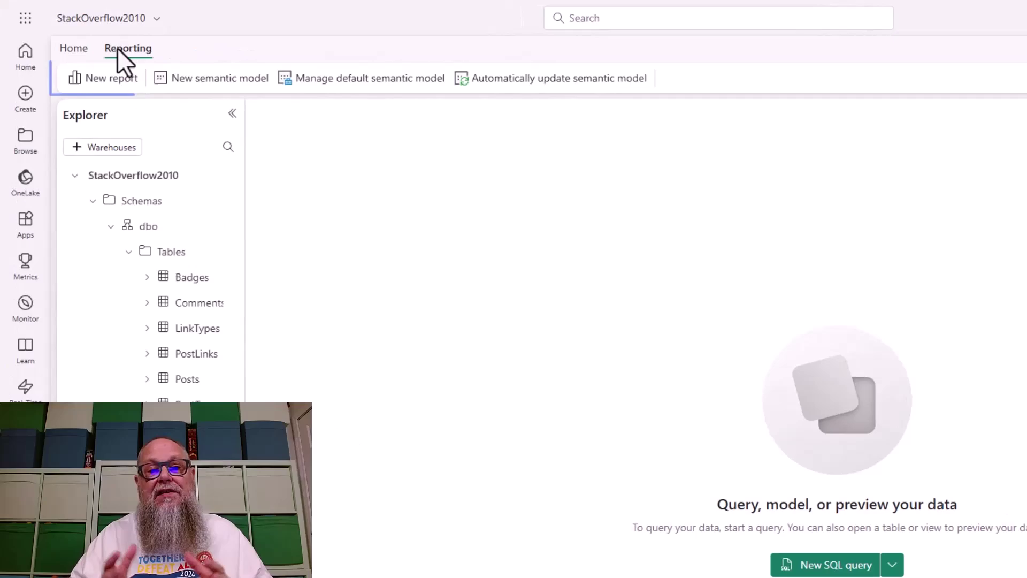
{"action": "left_click", "coordinate": [103, 88]}
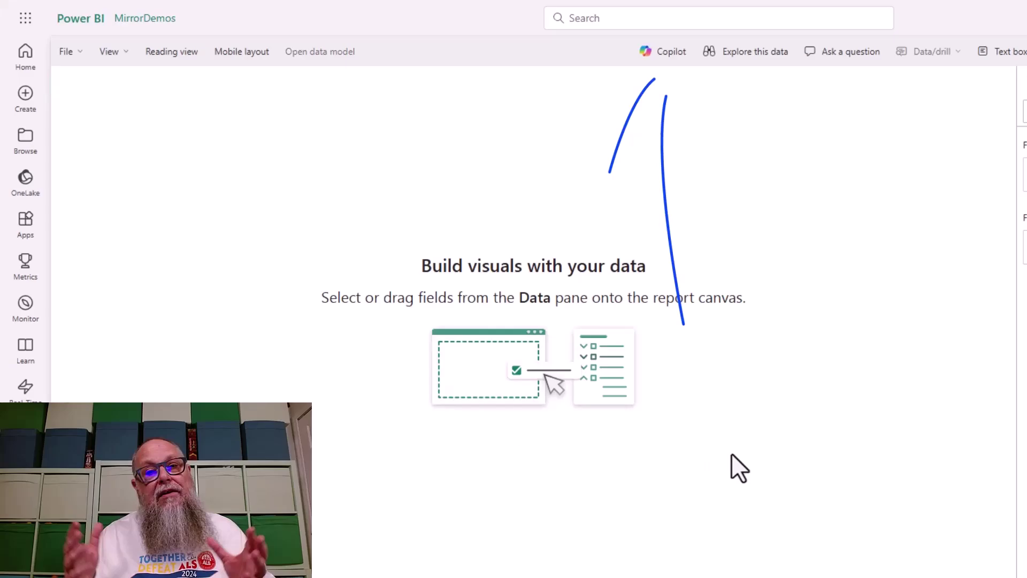
{"action": "left_click", "coordinate": [663, 53]}
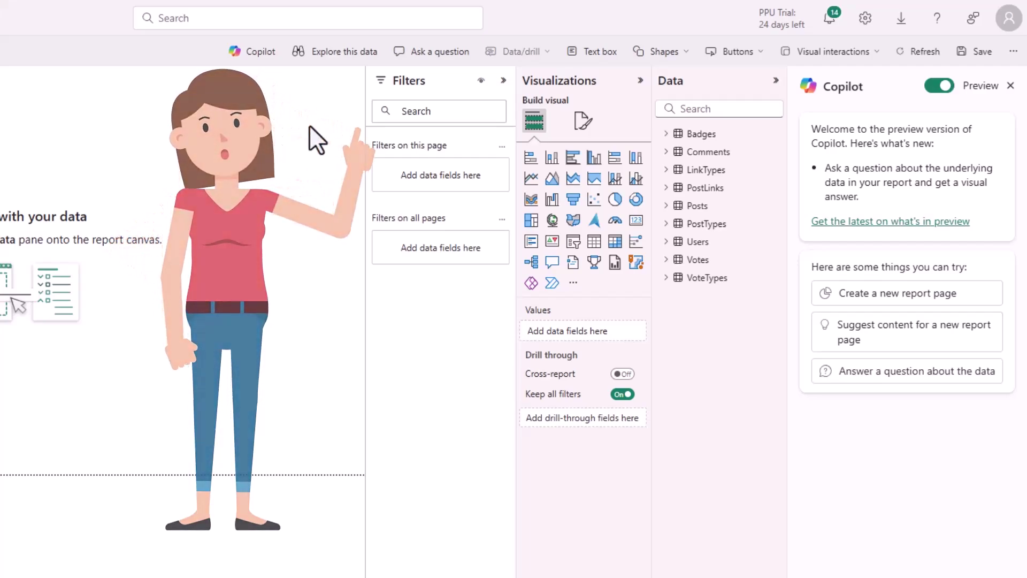
Draft the Copilot prompt 'Create a report for the top 10 users based on activity and engagement'
{"action": "left_click", "coordinate": [877, 294]}
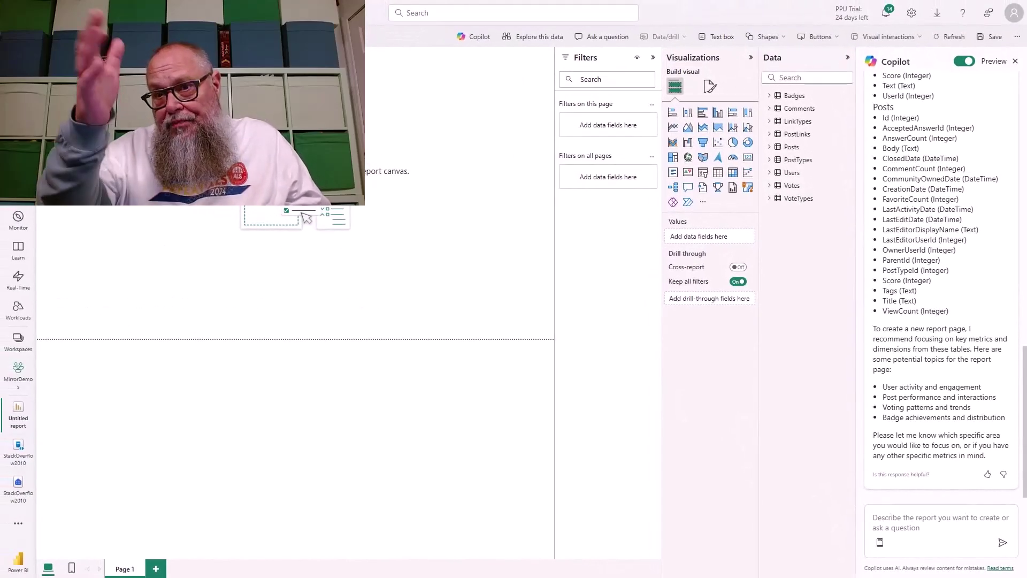
{"action": "type", "text": "Create a report for the top 10 users based on activity and engagement"}
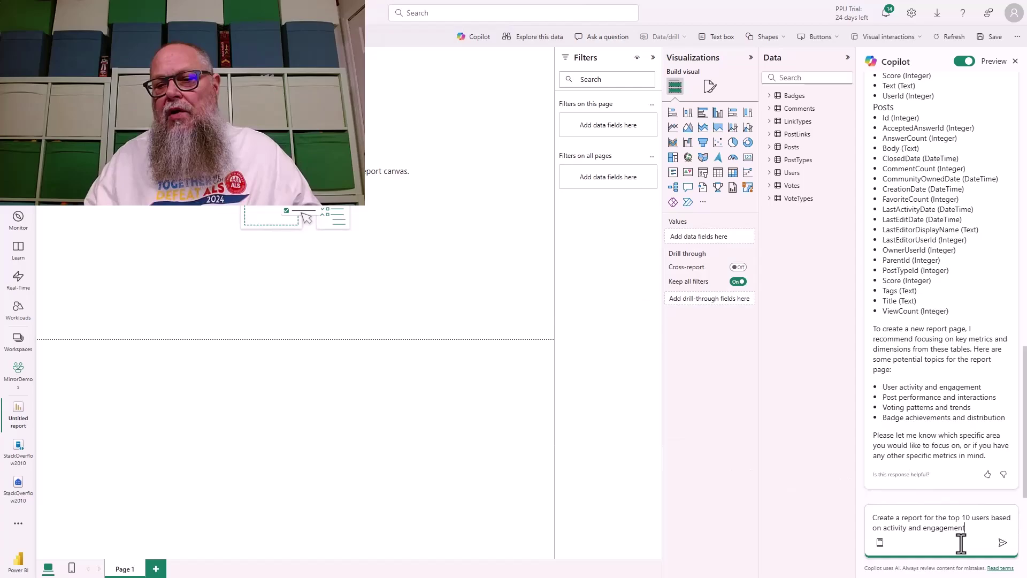
Send the top 10 users request, then a follow-up focusing on DisplayName, Reputation and UpVotes
{"action": "left_click", "coordinate": [1003, 542]}
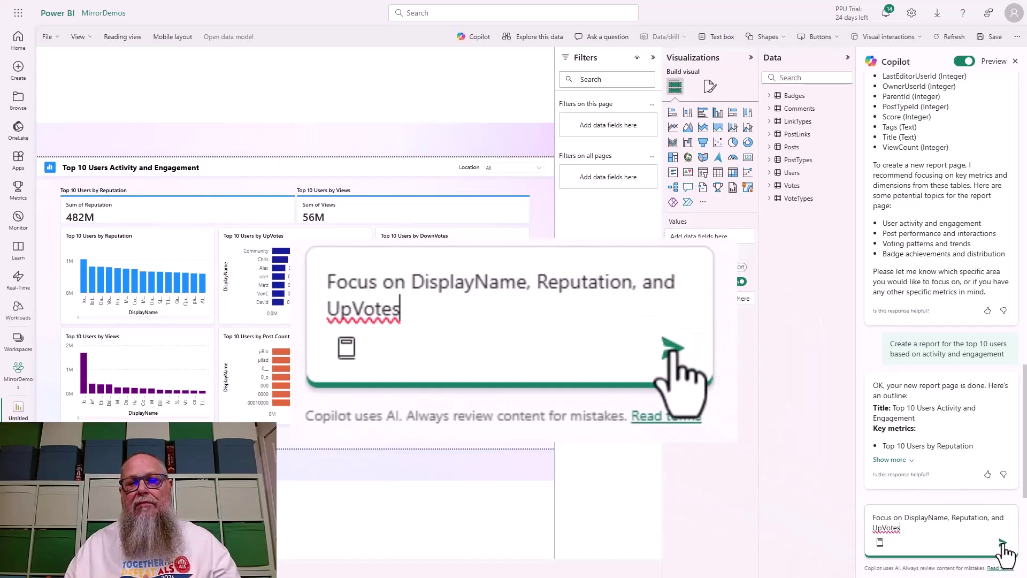
{"action": "left_click", "coordinate": [1003, 543]}
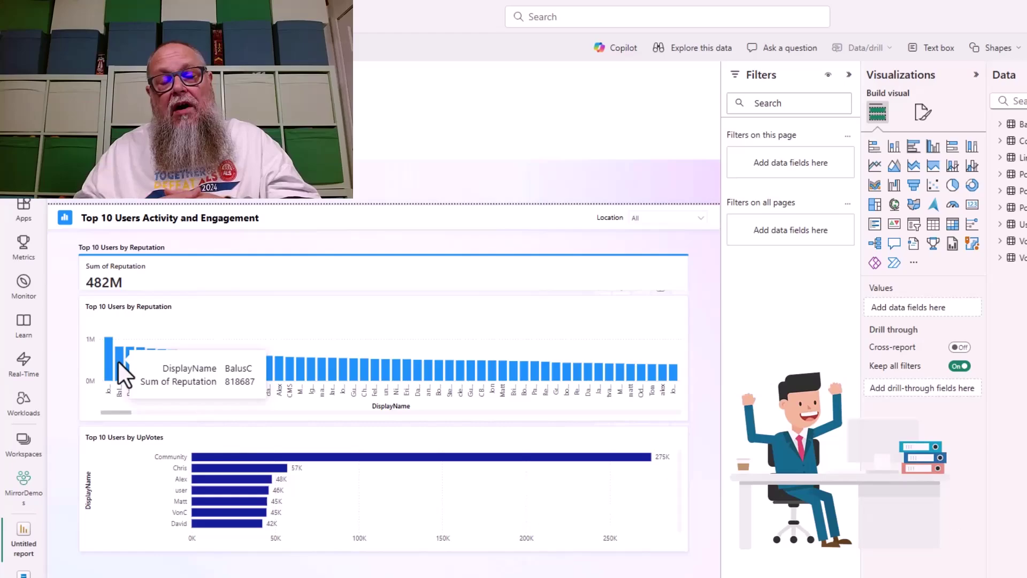
{"action": "mouse_move", "coordinate": [141, 362]}
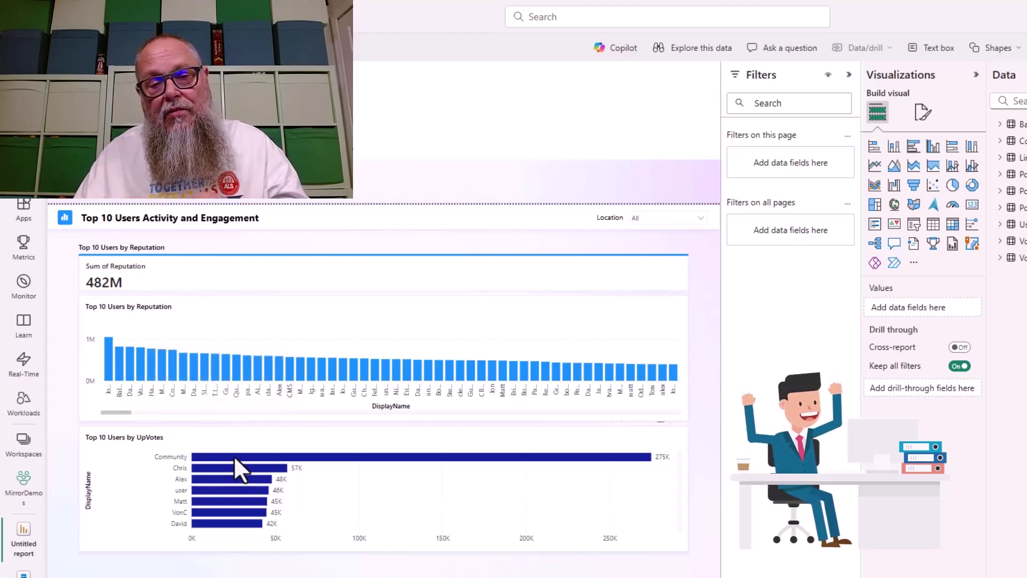
{"action": "mouse_move", "coordinate": [233, 456]}
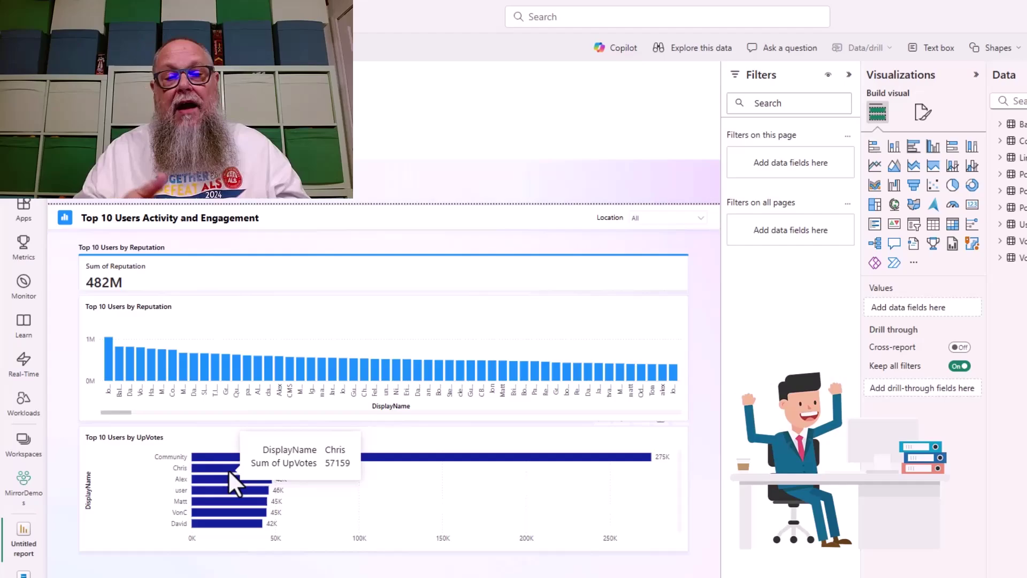